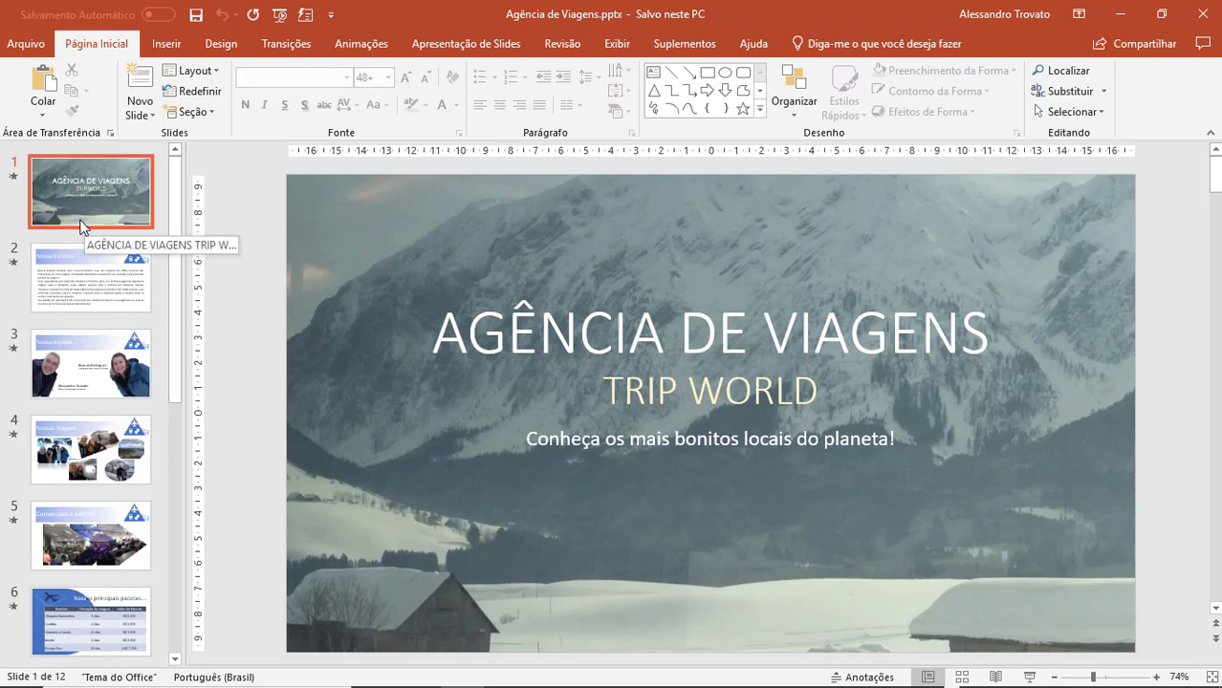
Insert a blank Title and Content slide as slide 2, right after the title slide
click(147, 76)
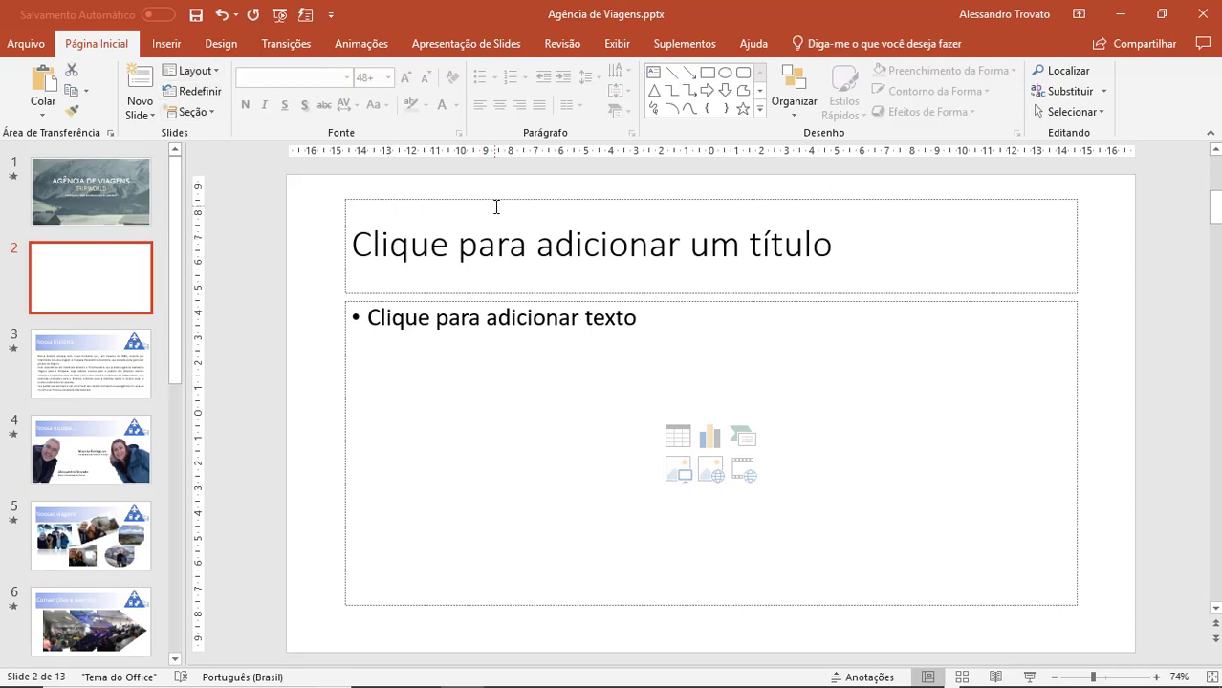
click(790, 225)
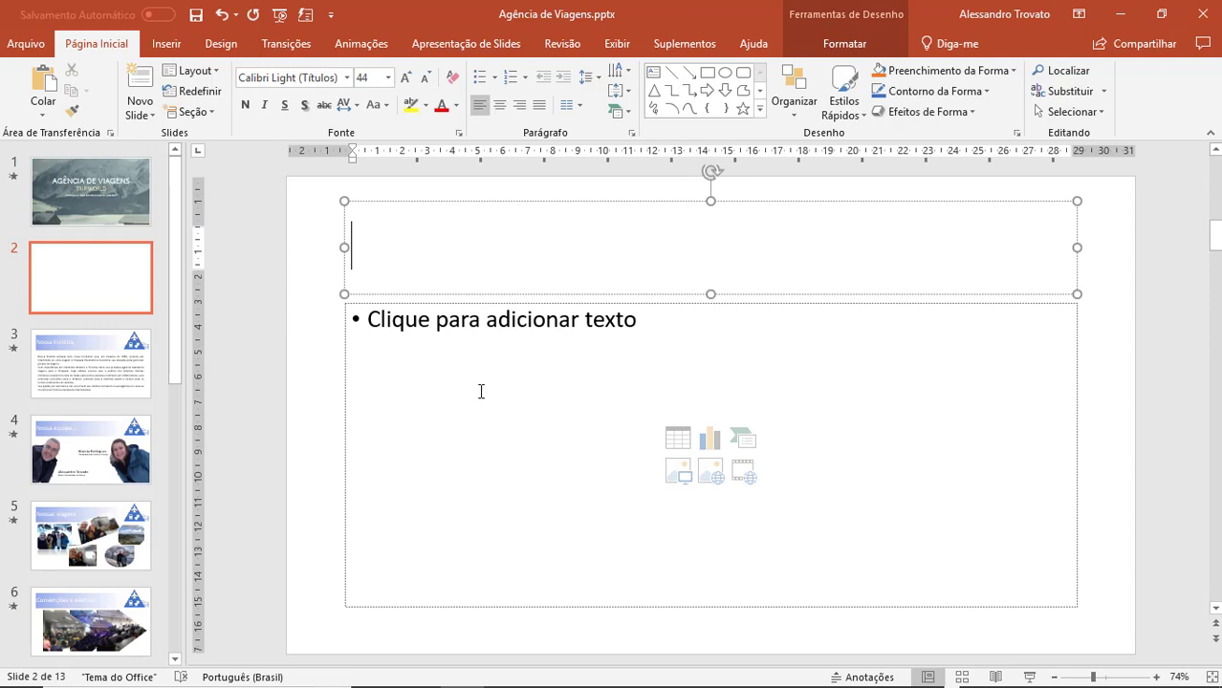
click(551, 384)
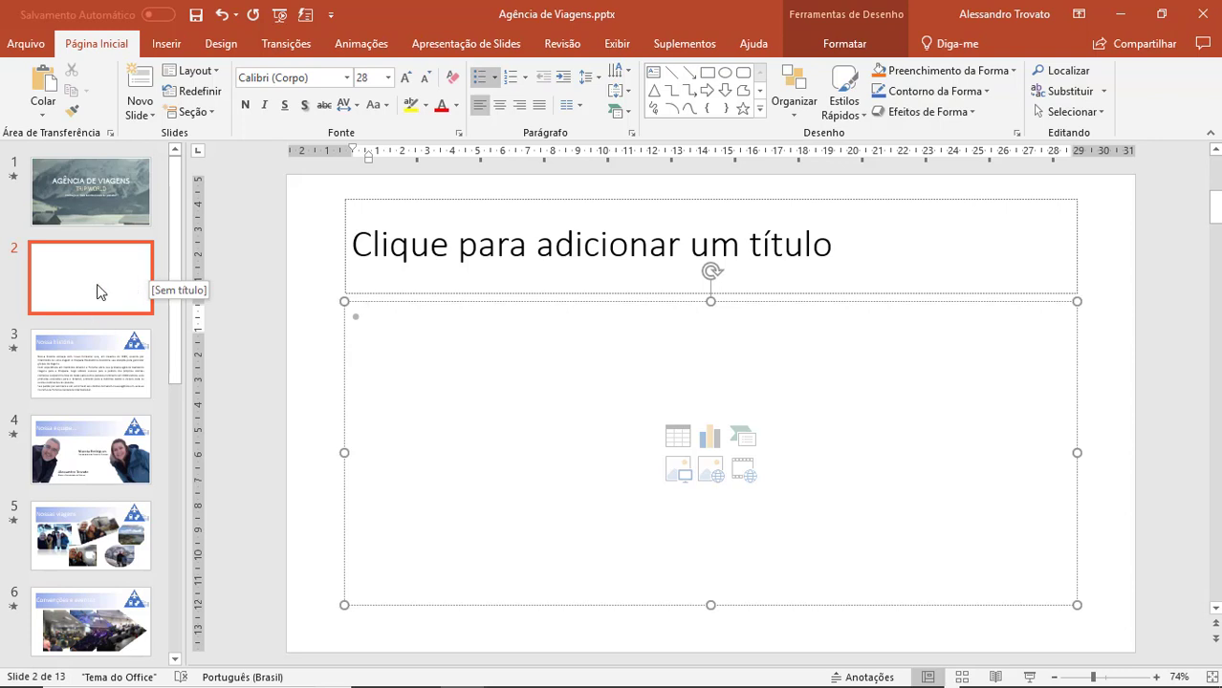
click(82, 283)
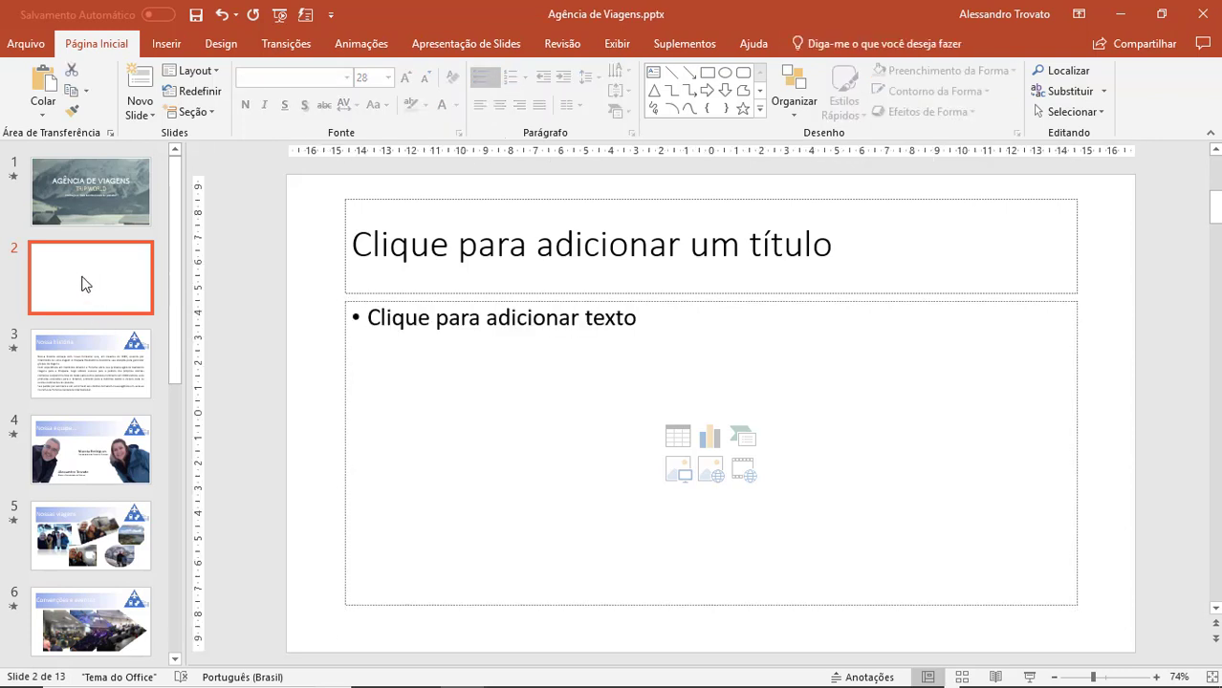
Drag the empty slide from position 2 down to slot 5, just before Convenções e eventos
drag(82, 283, 86, 405)
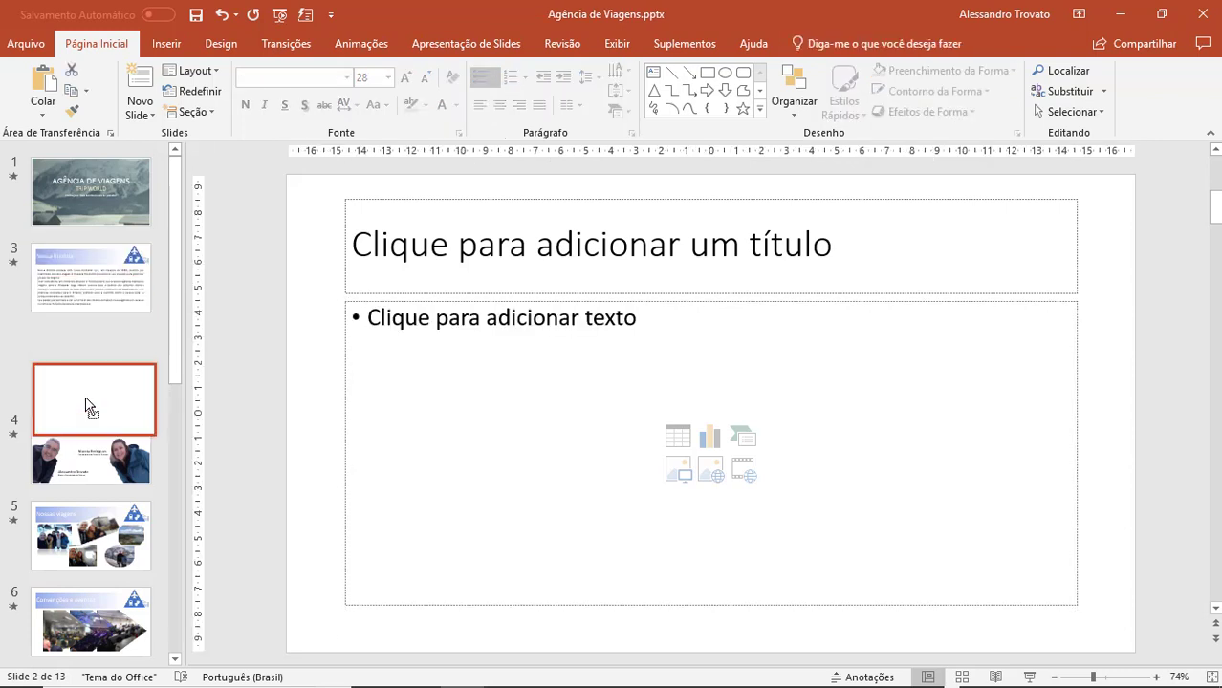
mouse_move(86, 405)
mouse_down()
mouse_move(93, 553)
mouse_move(80, 535)
mouse_up()
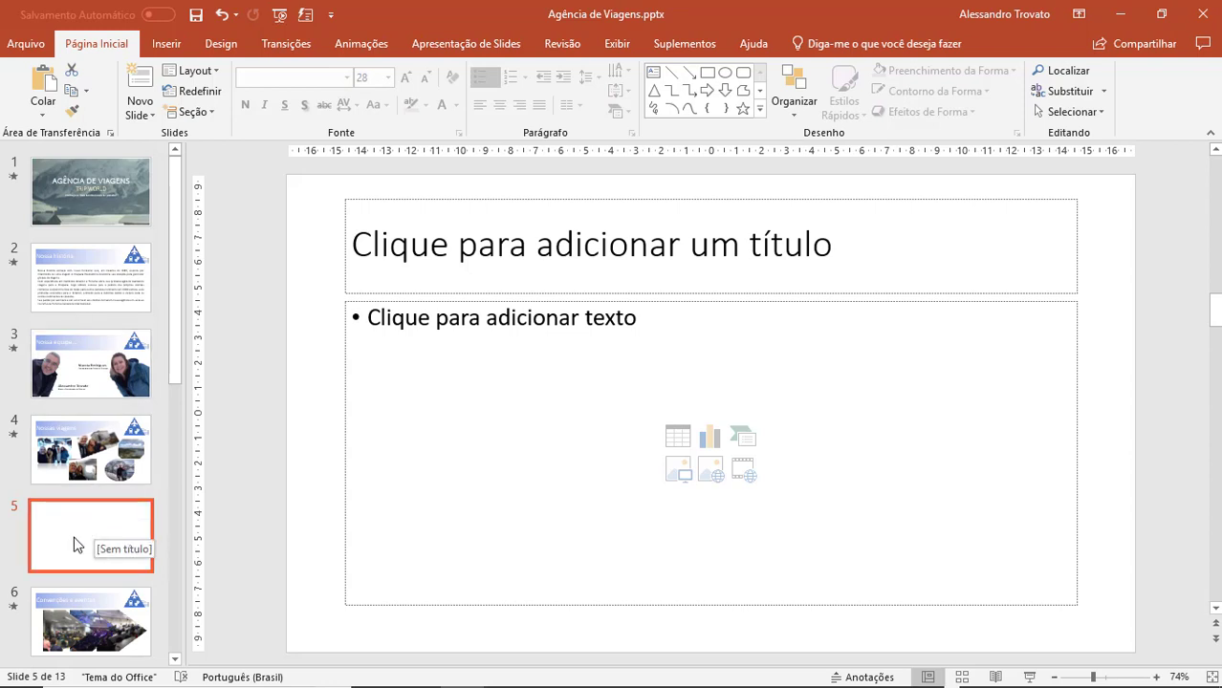
Delete the empty slide 5 with Excluir Slide and show the Novo Slide layout gallery
right_click(99, 525)
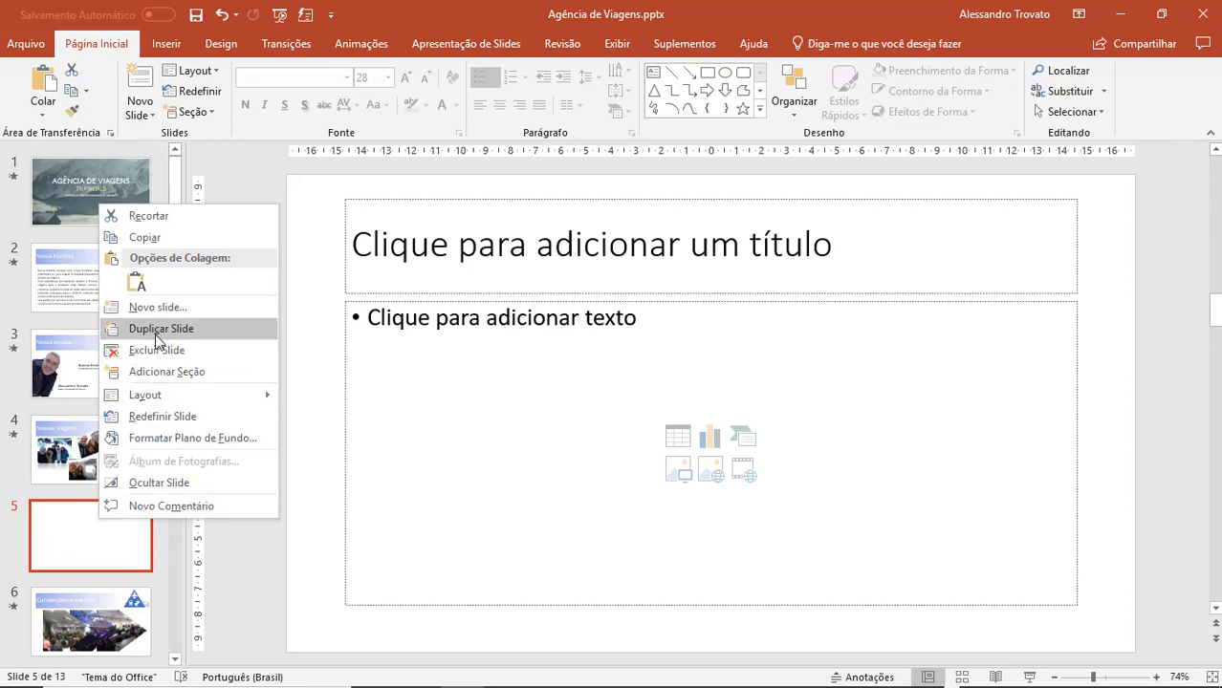
click(153, 351)
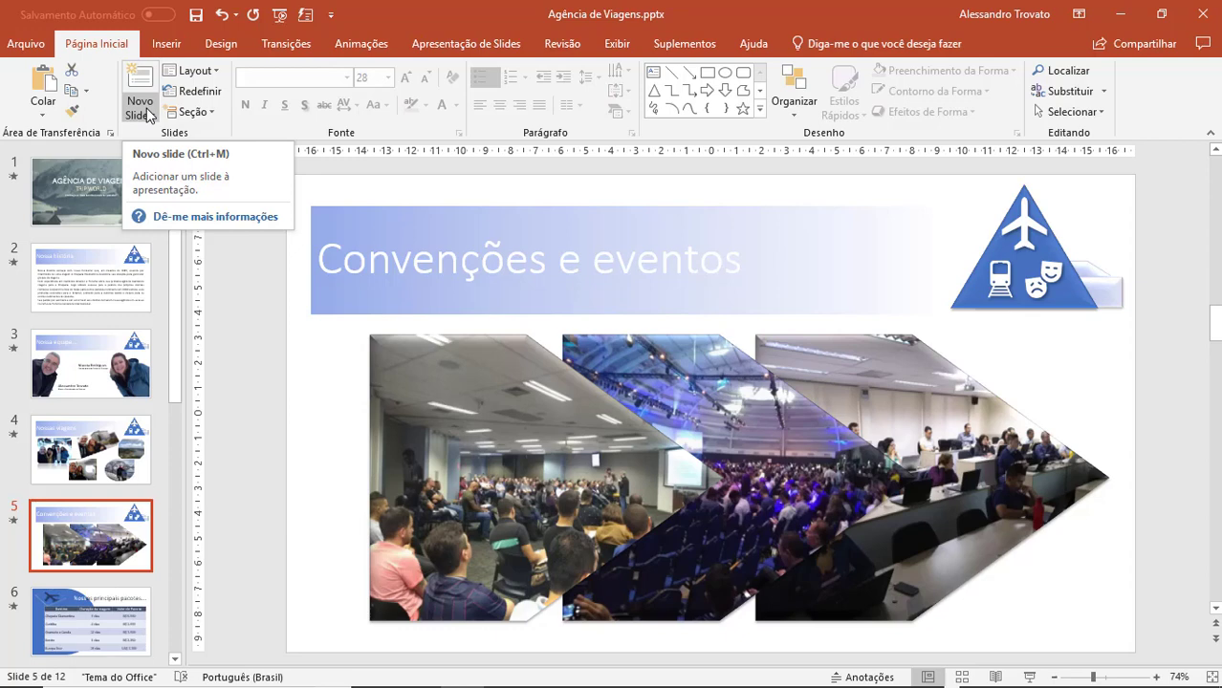
click(149, 115)
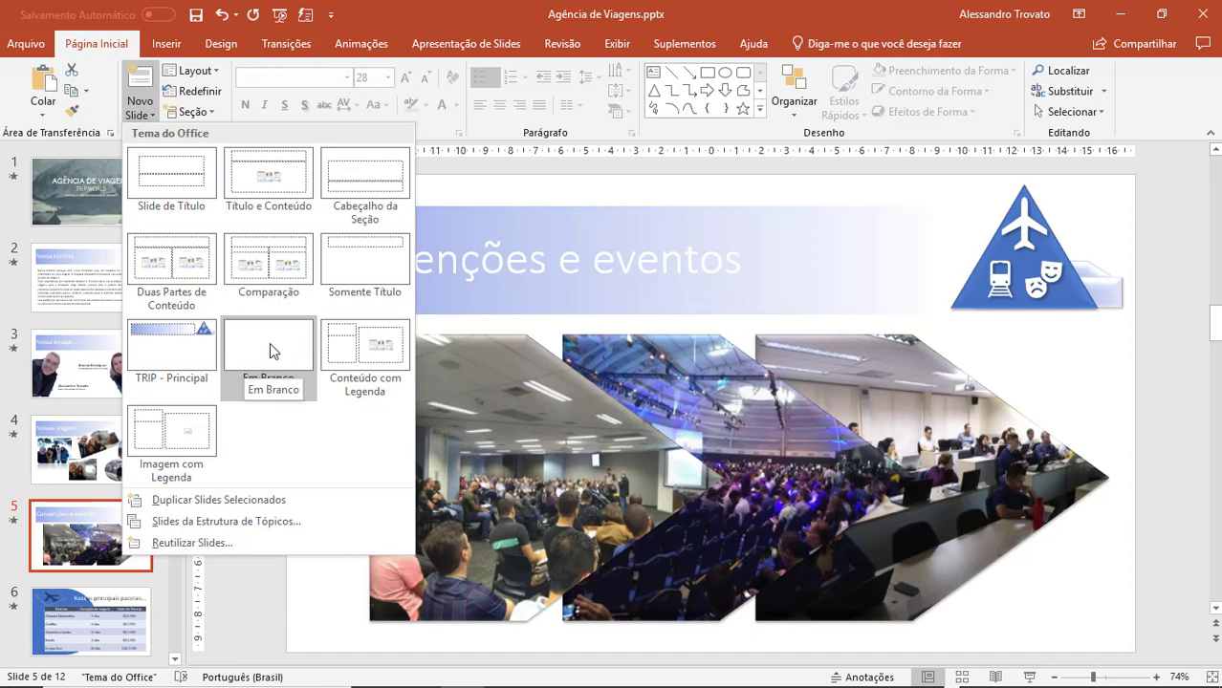
Add an Em Branco layout slide and drag it to the end of the deck
click(270, 342)
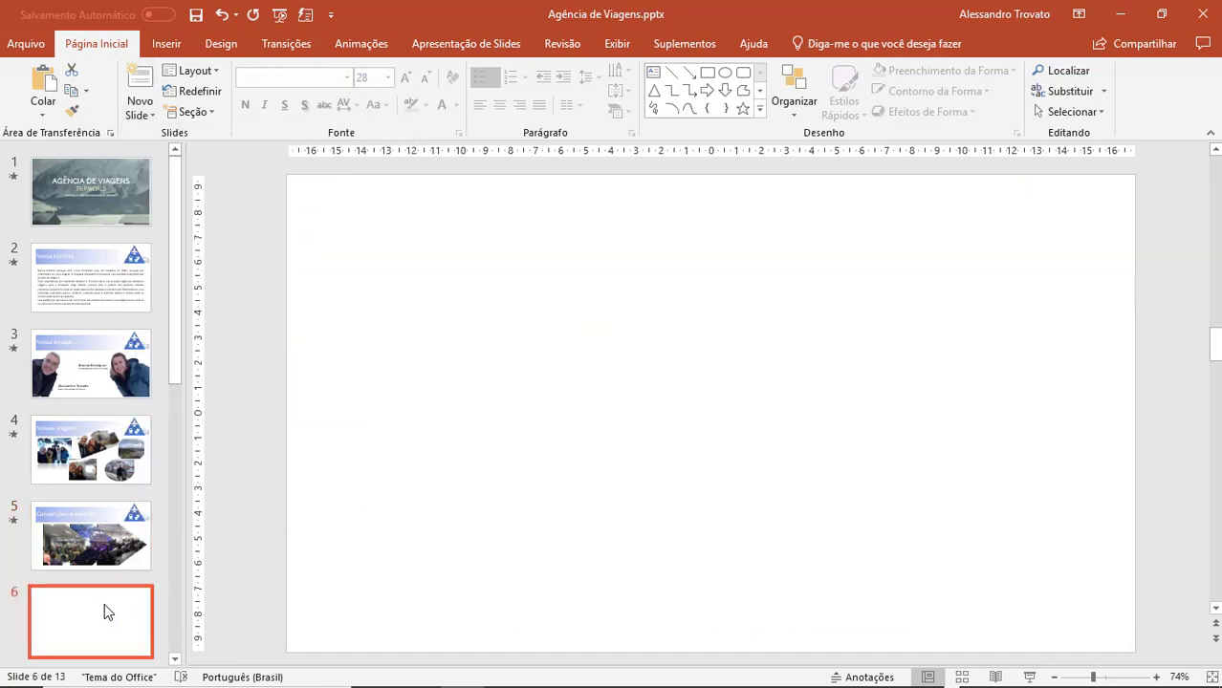
click(717, 306)
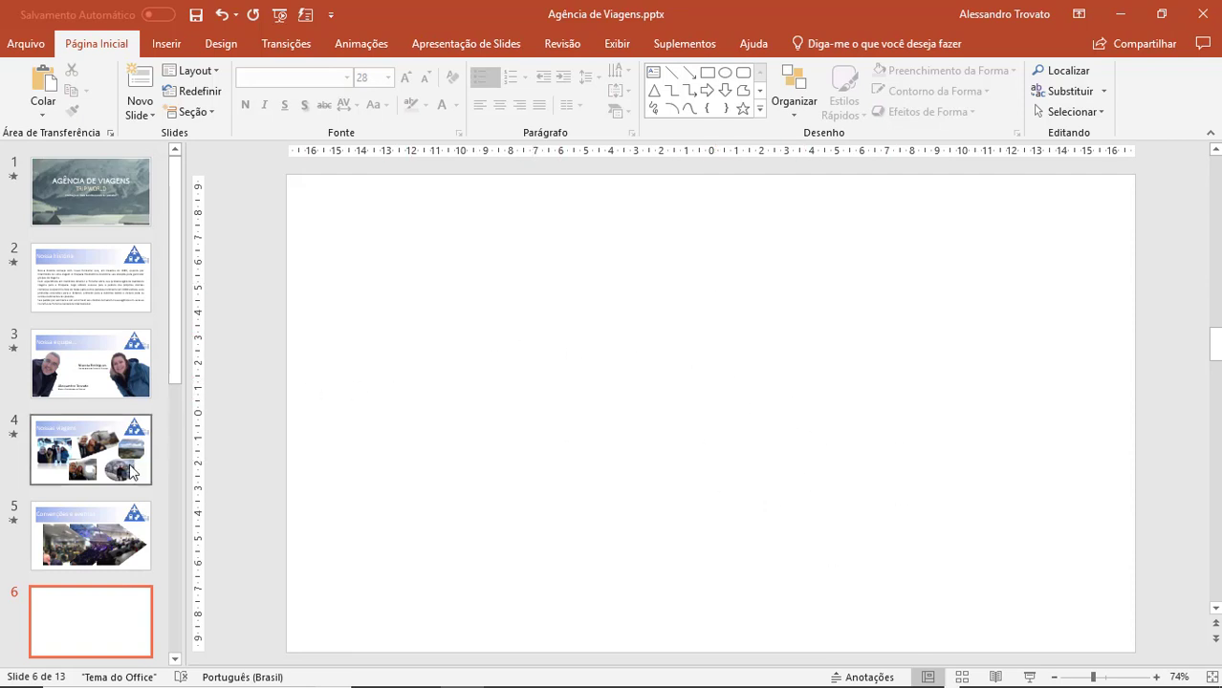
scroll(124, 459, down, 5)
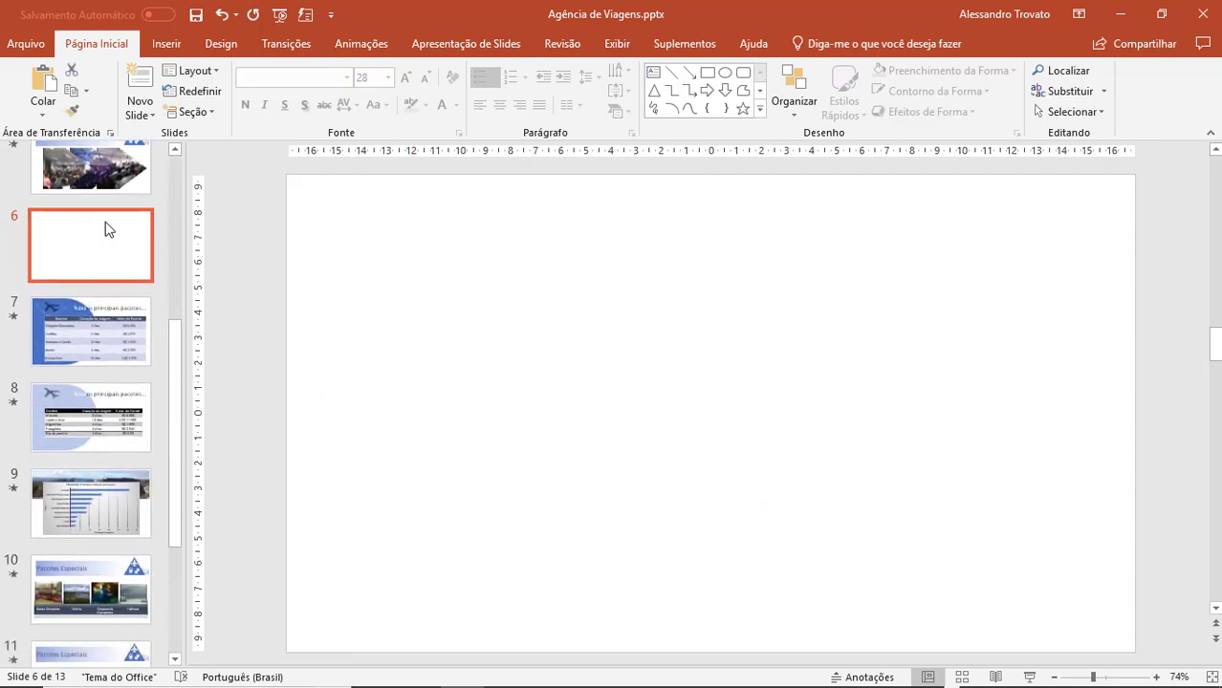
mouse_move(108, 230)
mouse_down()
mouse_move(105, 650)
mouse_move(104, 638)
mouse_up()
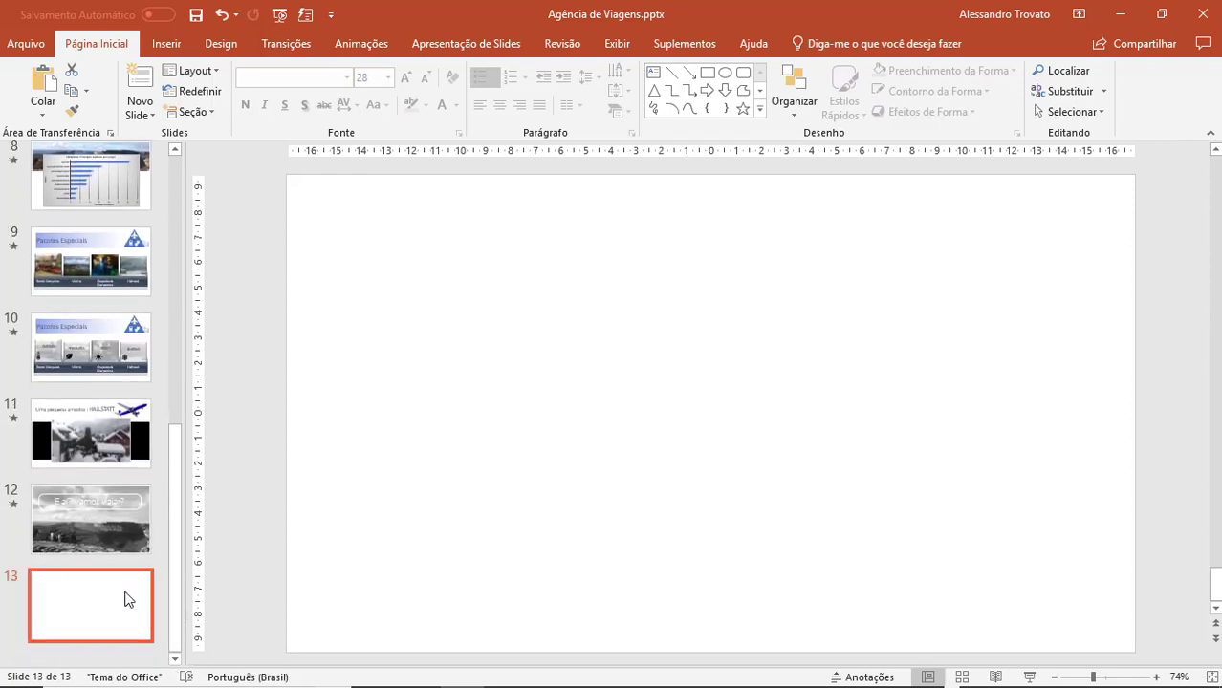
Check slides 12, 11, E ai? Vamos viajar? and the new blank slide 13
click(120, 538)
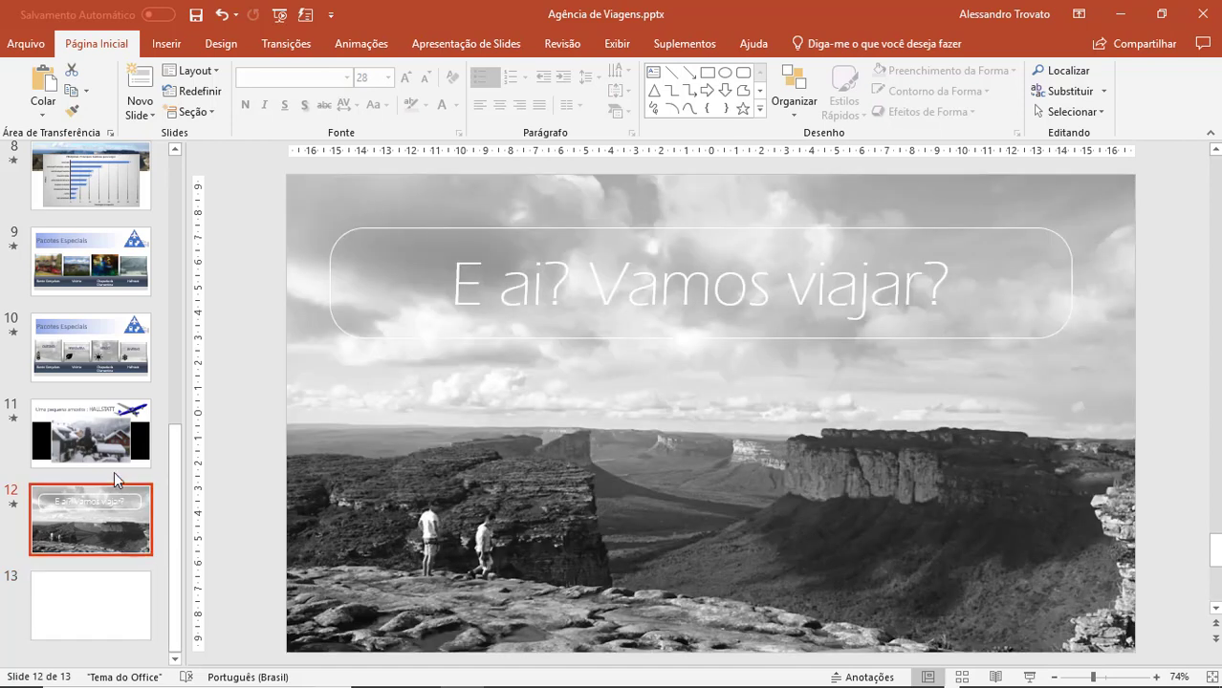
click(118, 440)
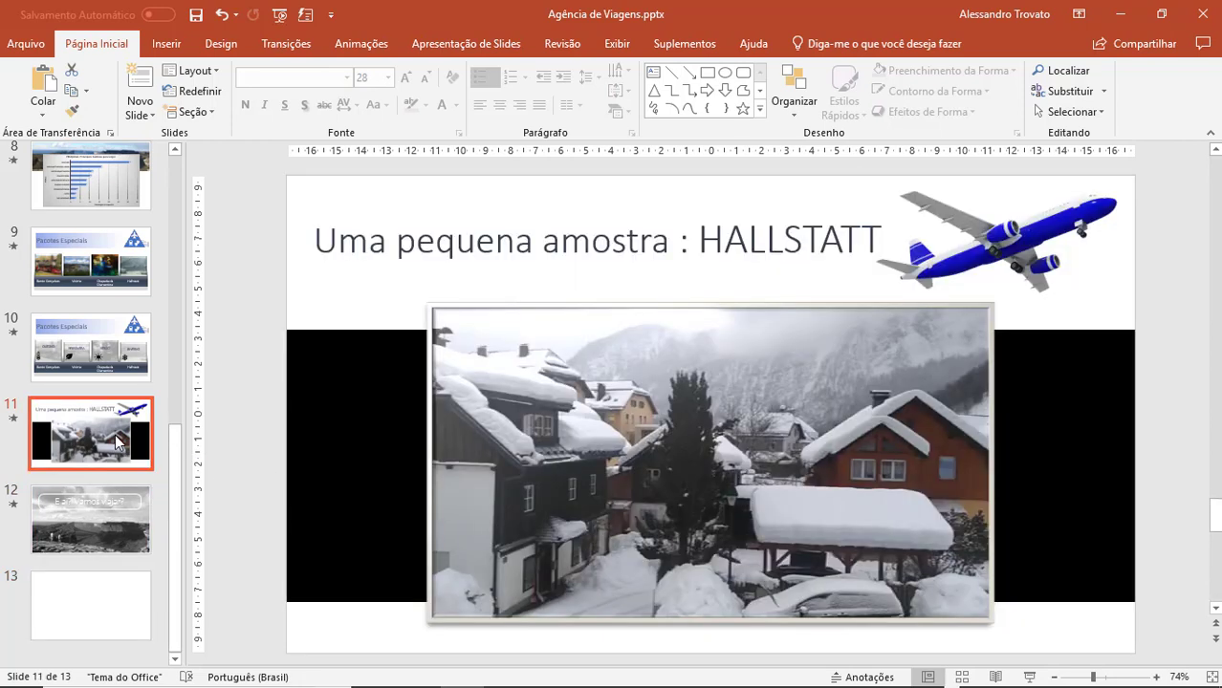
click(114, 495)
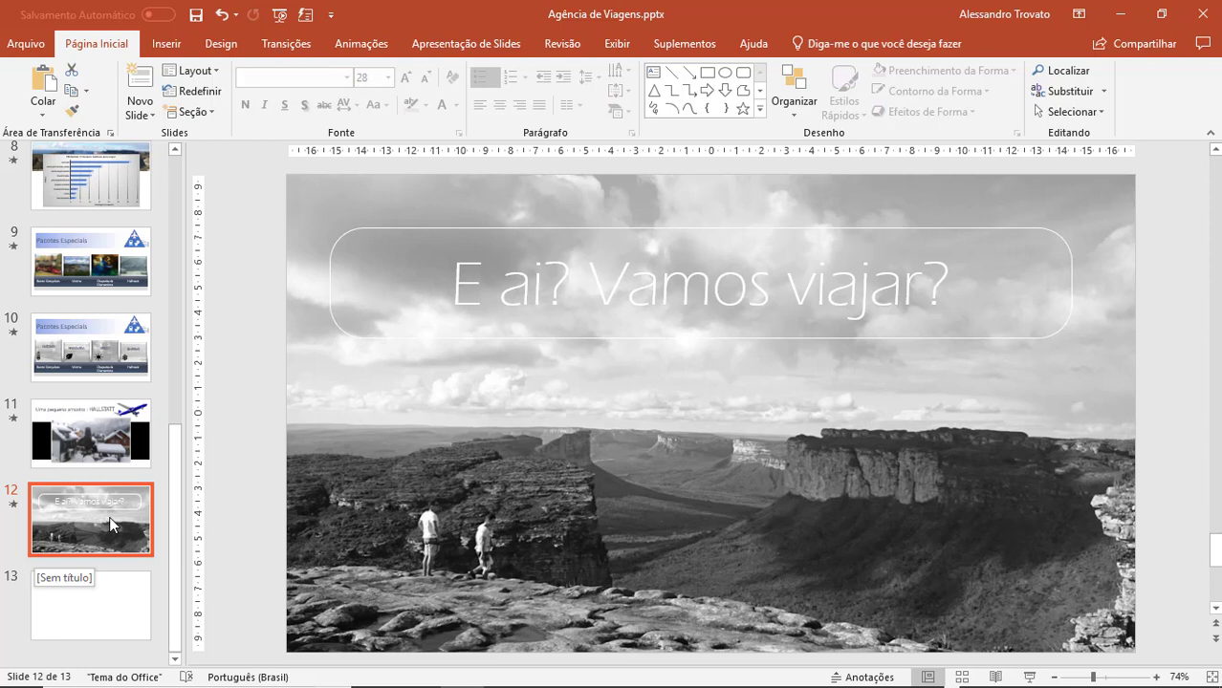
click(98, 587)
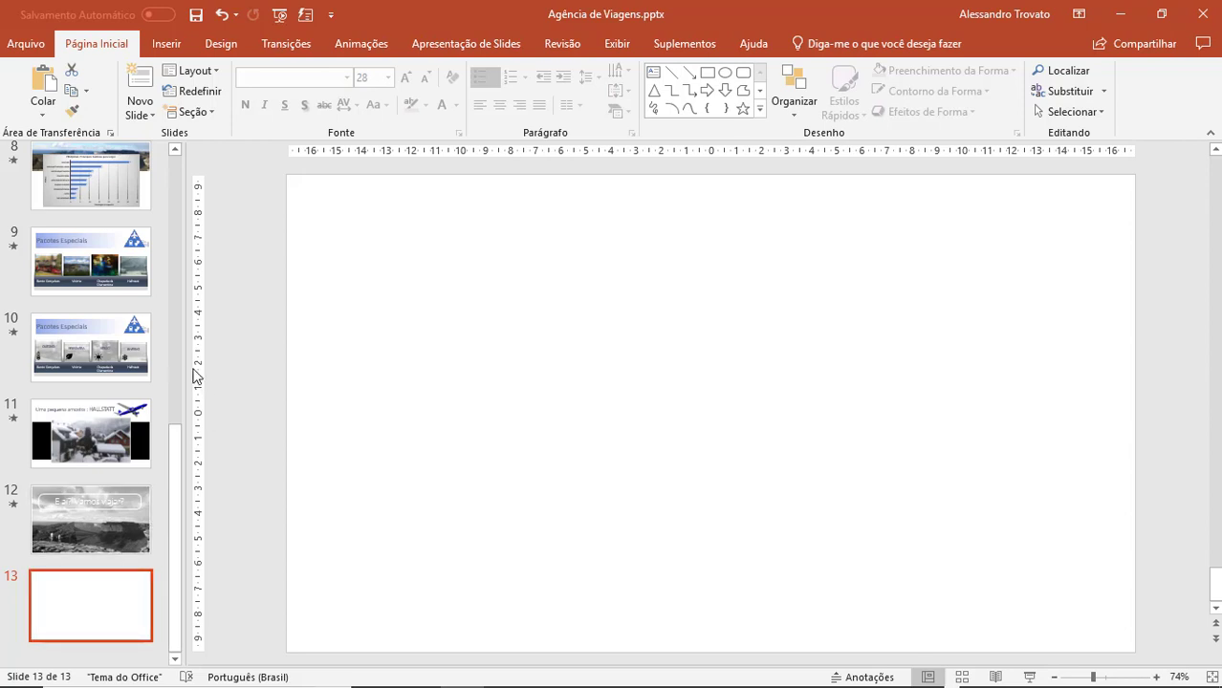
Remove the blank slide 13 so the deck ends on E ai? Vamos viajar?
mouse_move(186, 356)
mouse_down()
mouse_move(307, 357)
mouse_move(143, 332)
mouse_move(172, 326)
mouse_up()
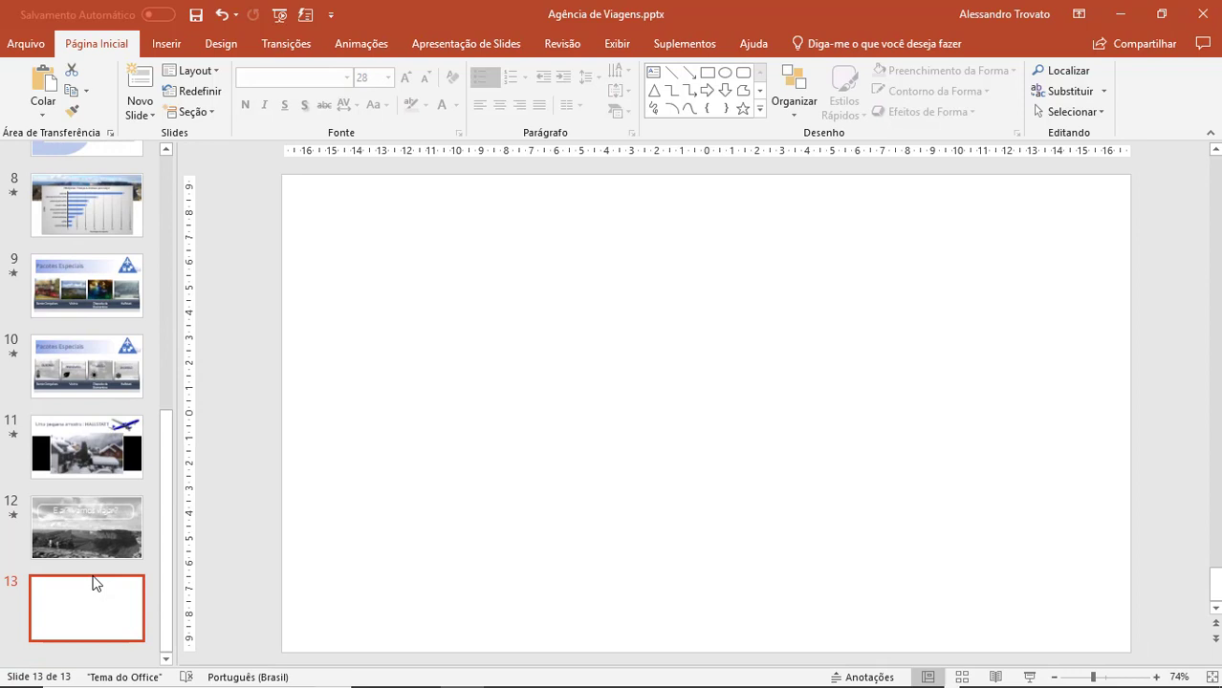
key(ctrl+z)
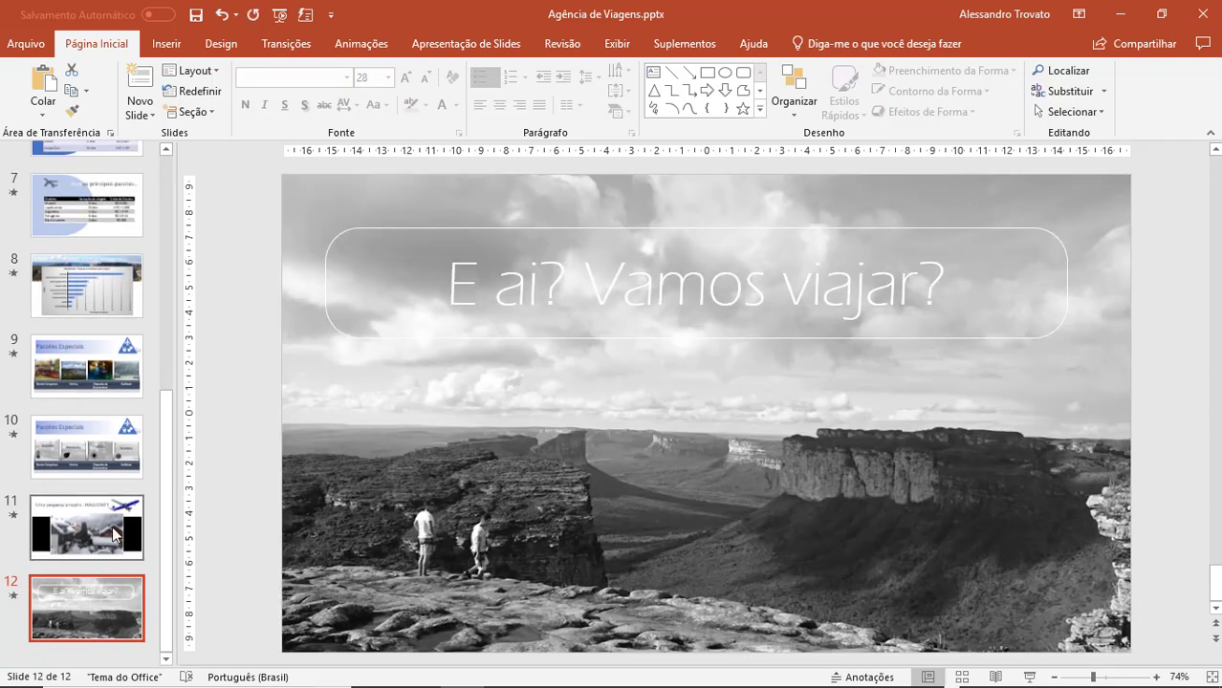
Multi-select slides 10 and 8, select only slide 9, then return to title slide 1
ctrl+click(89, 465)
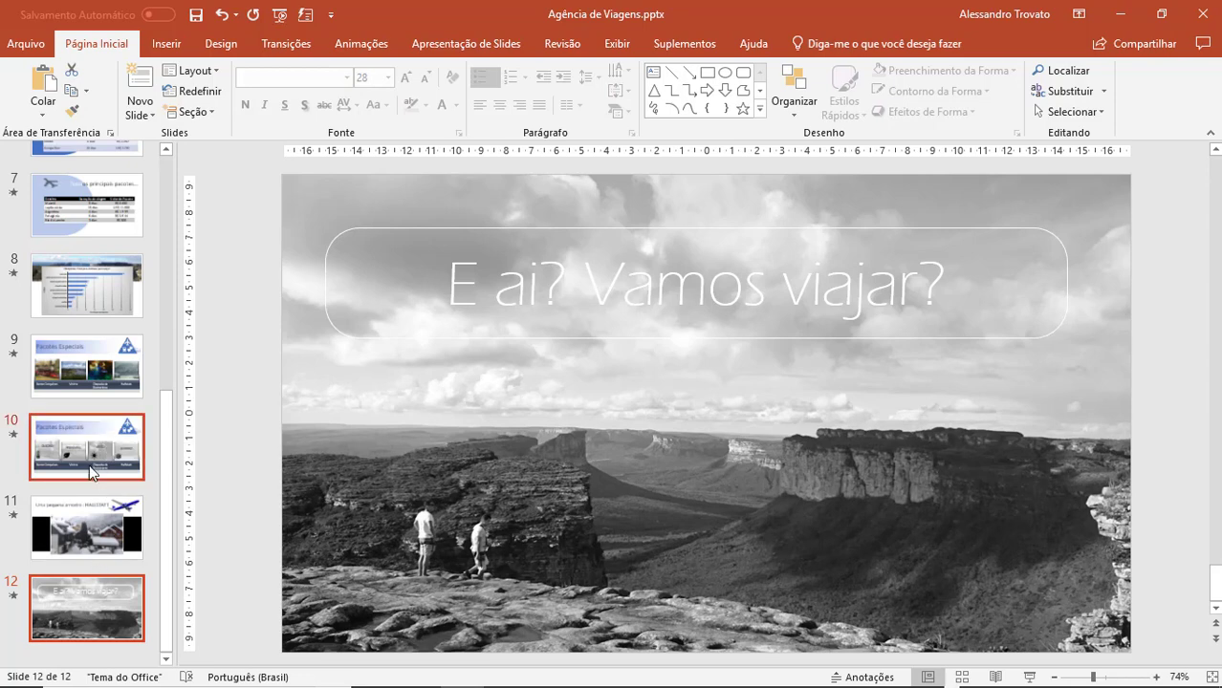
ctrl+click(91, 298)
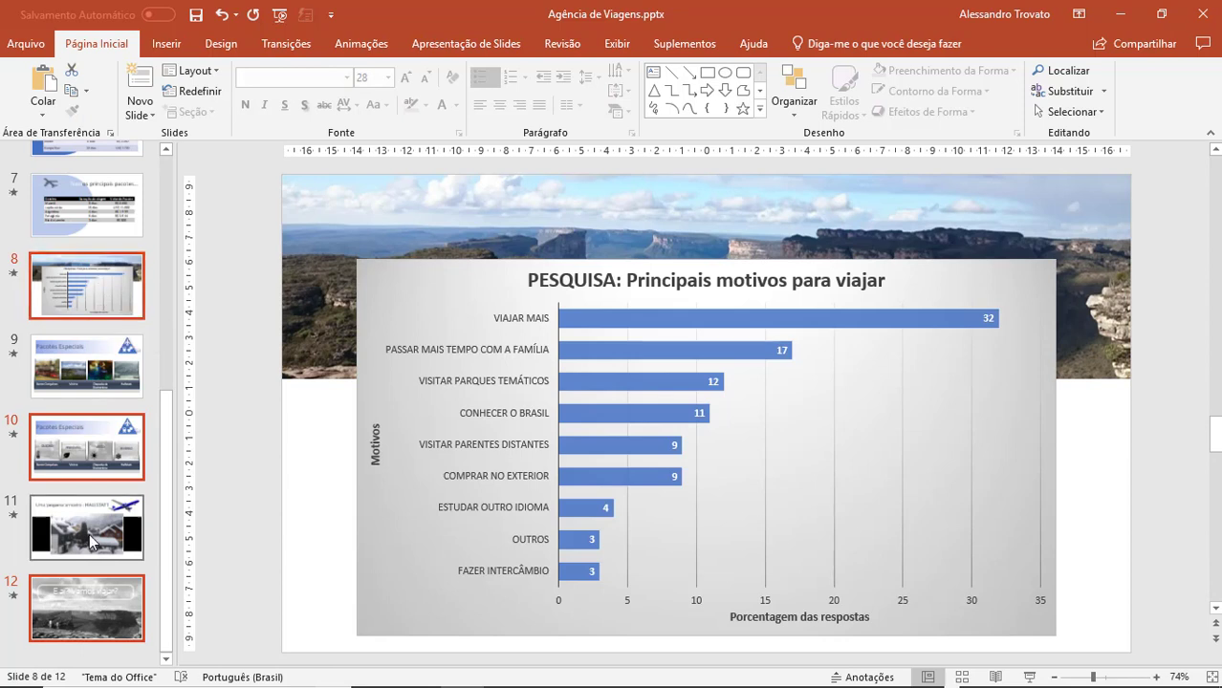
click(116, 371)
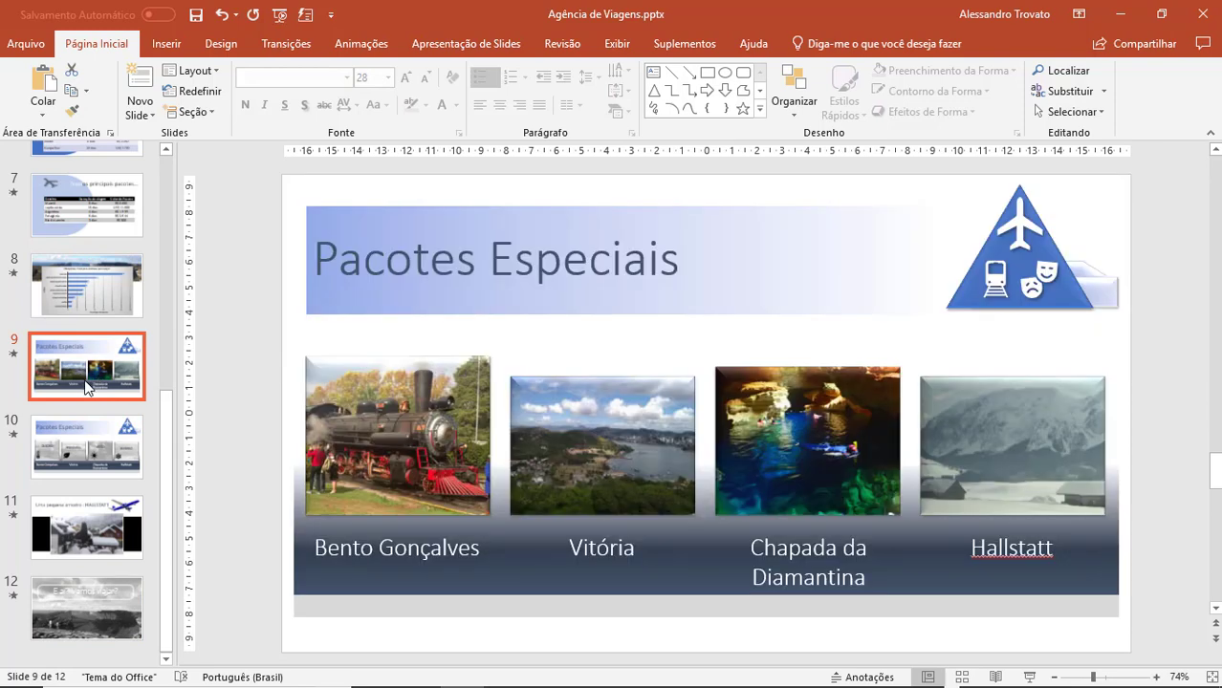
scroll(84, 379, up, 10)
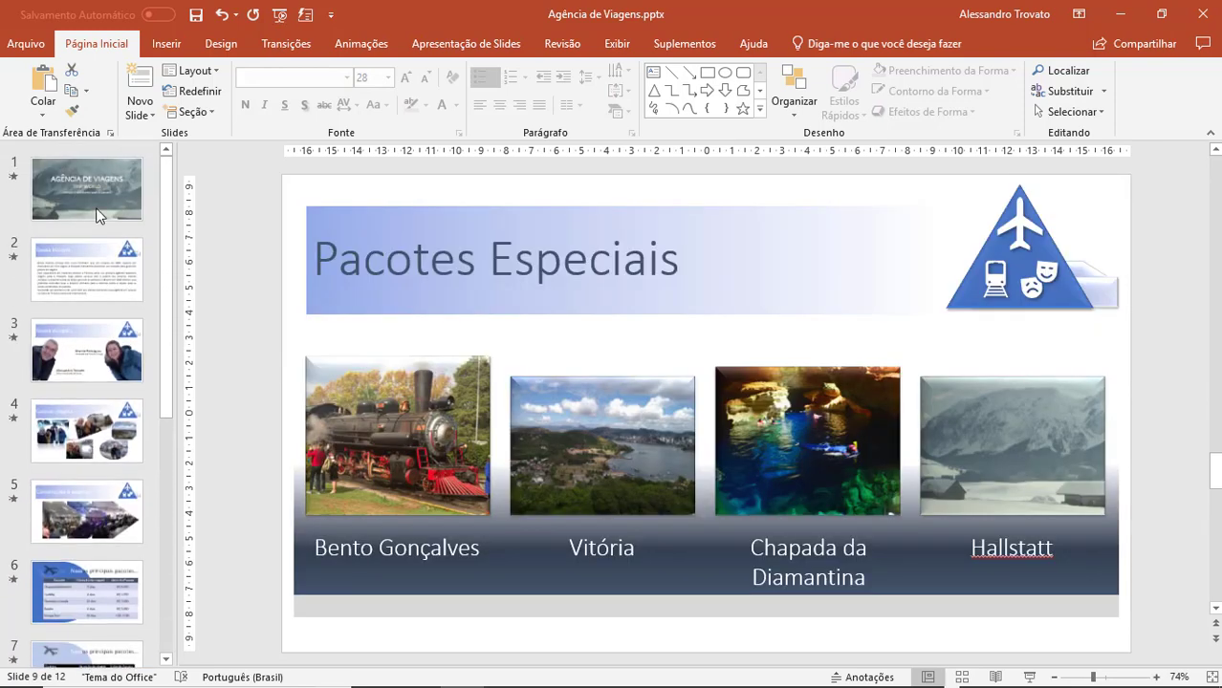
click(94, 215)
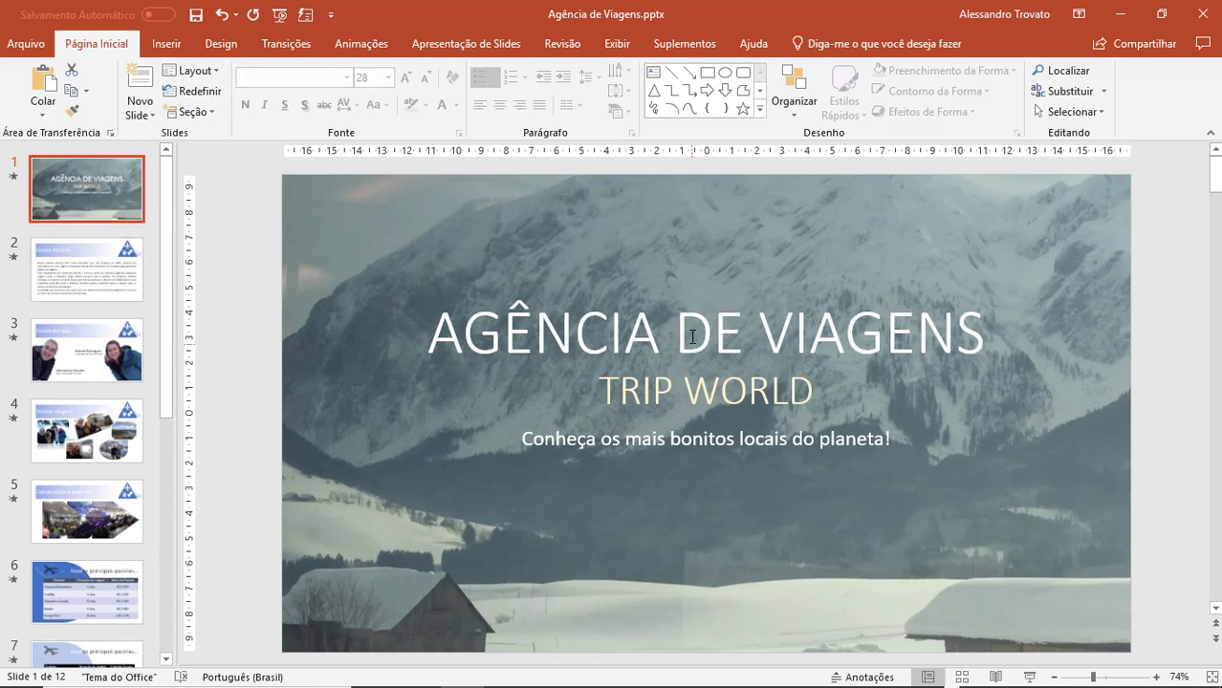
Duplicate the title slide with Duplicar Slide so its copy becomes slide 2
right_click(109, 203)
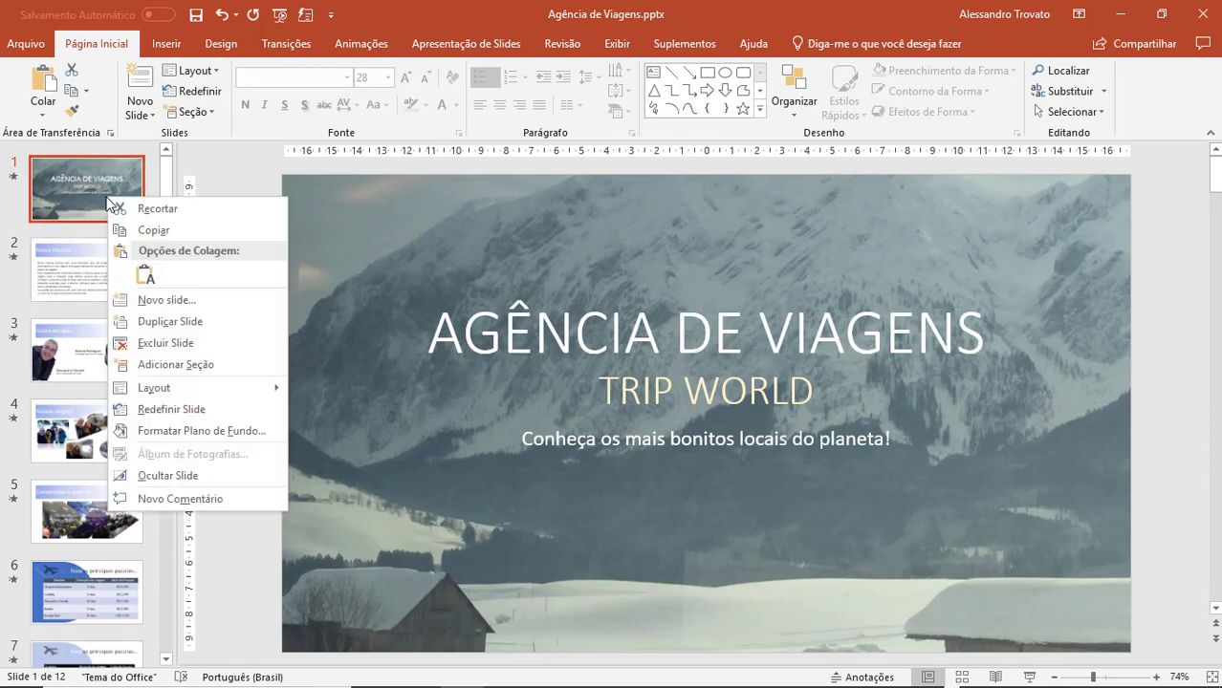
click(170, 323)
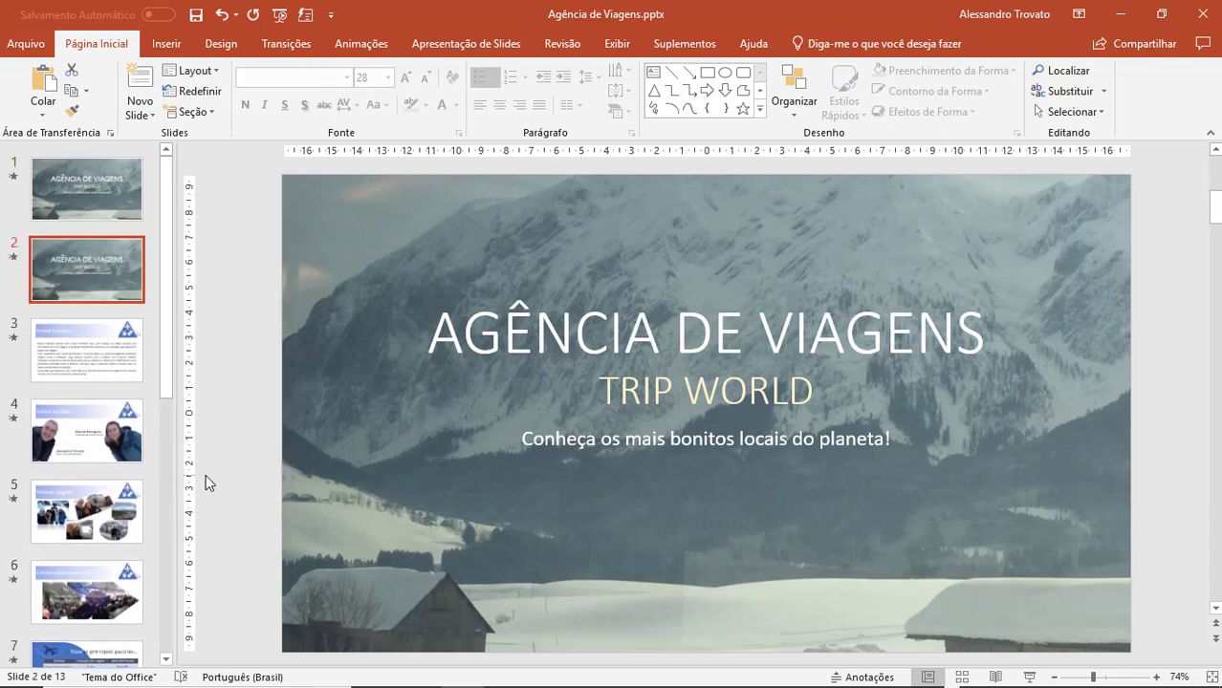
click(96, 223)
click(96, 254)
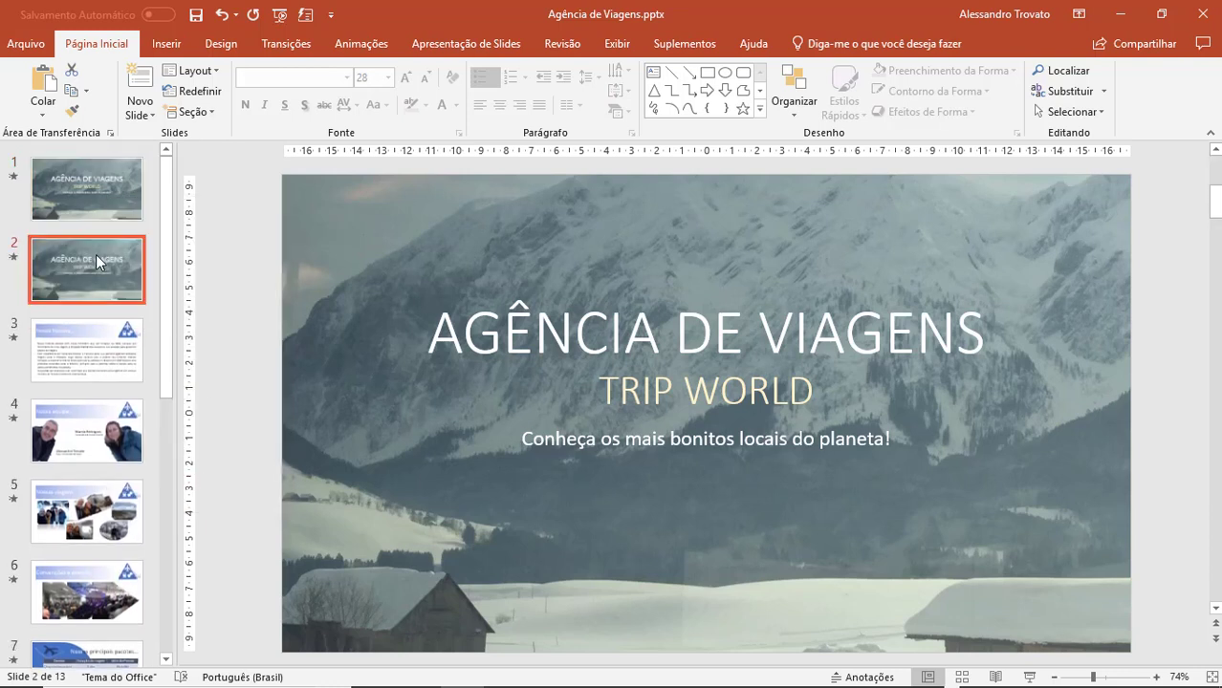
Highlight the AGÊNCIA DE VIAGENS title text on the copied slide, then deselect it
click(781, 329)
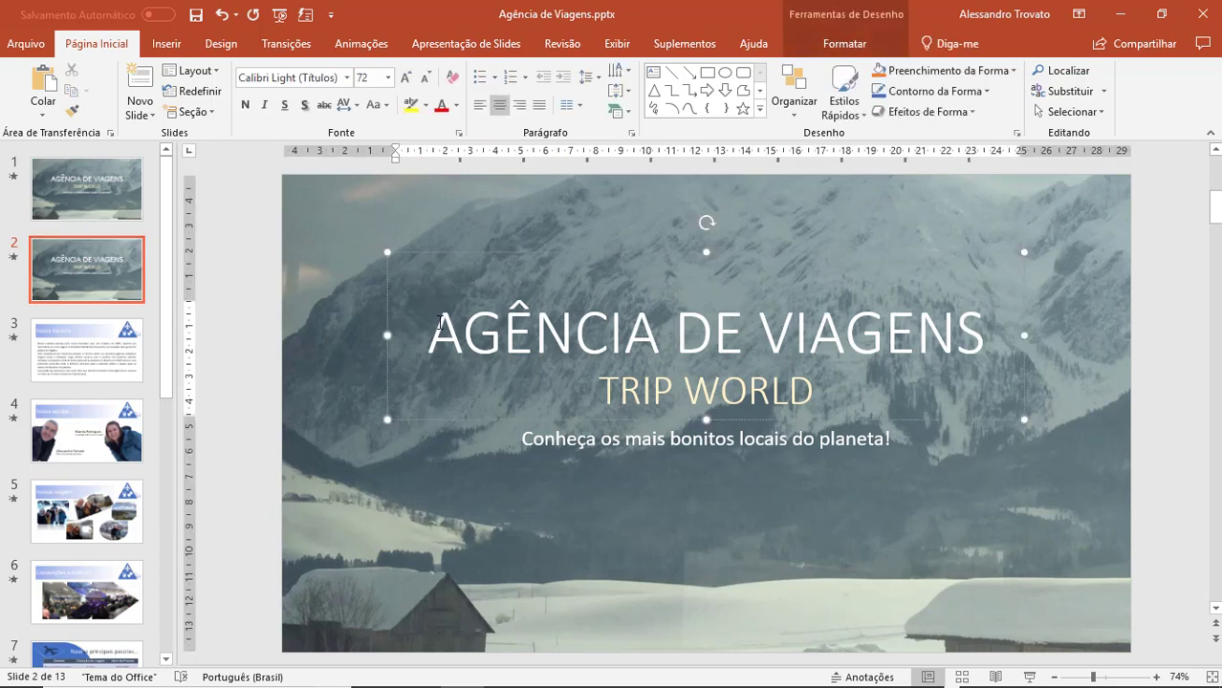
drag(439, 323, 985, 330)
click(709, 389)
click(113, 273)
right_click(86, 279)
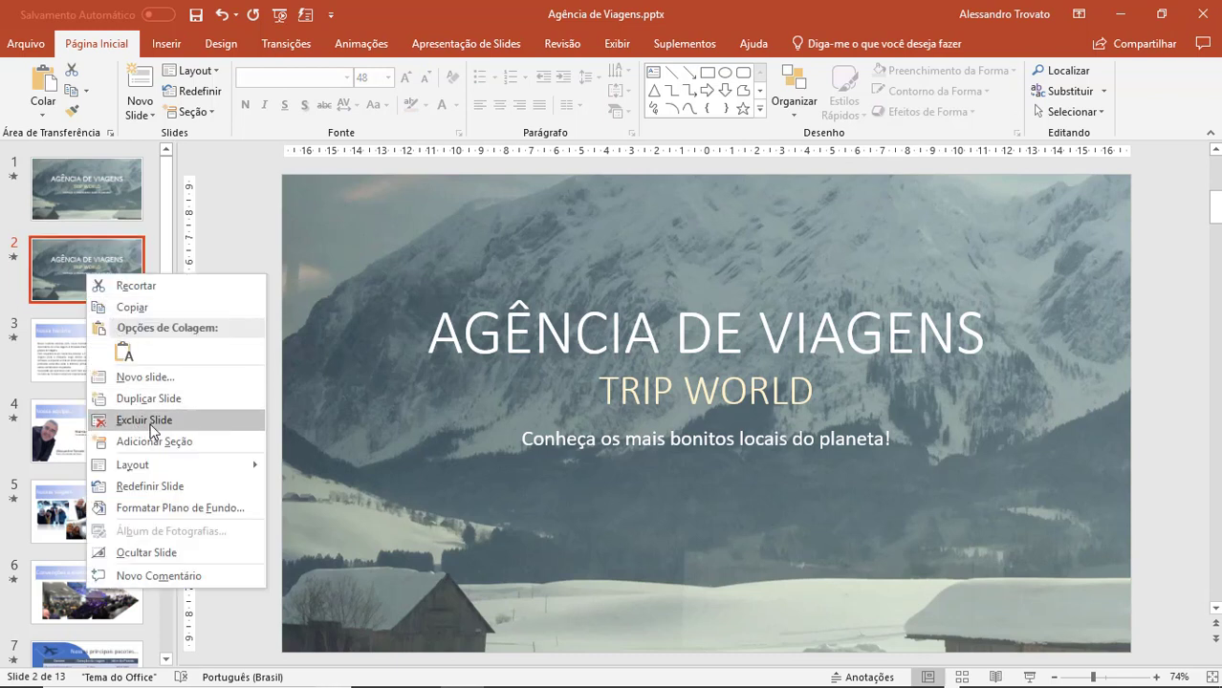
mouse_move(174, 466)
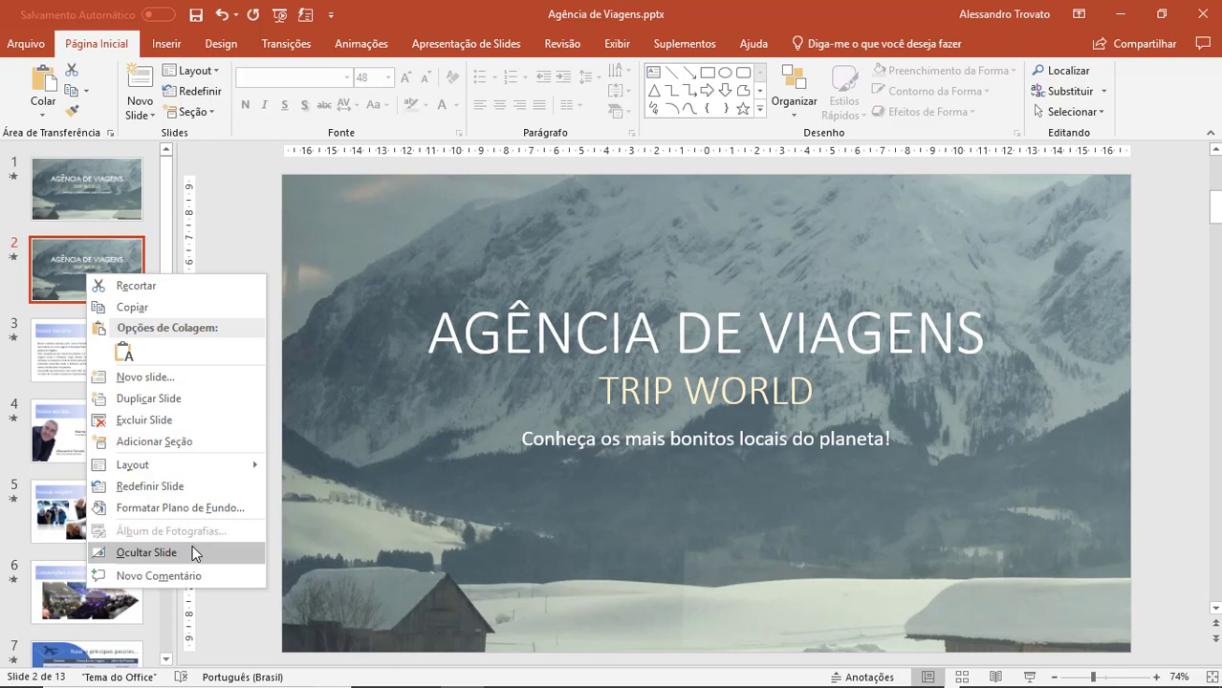
click(192, 553)
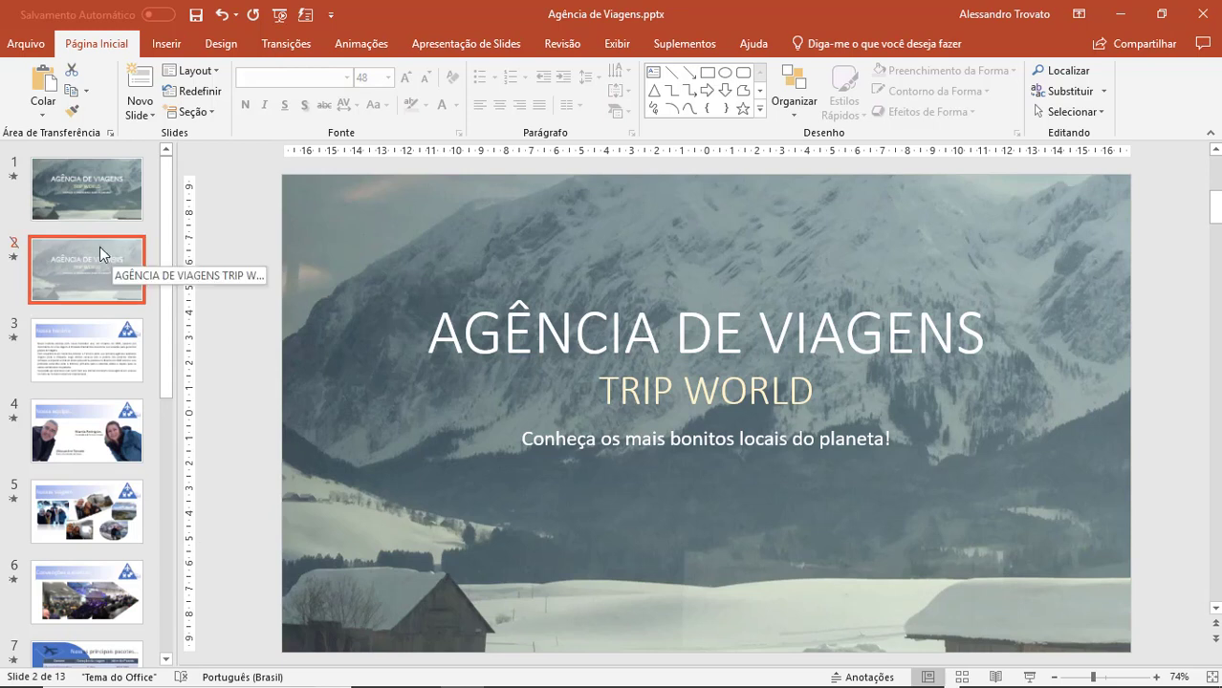
click(100, 201)
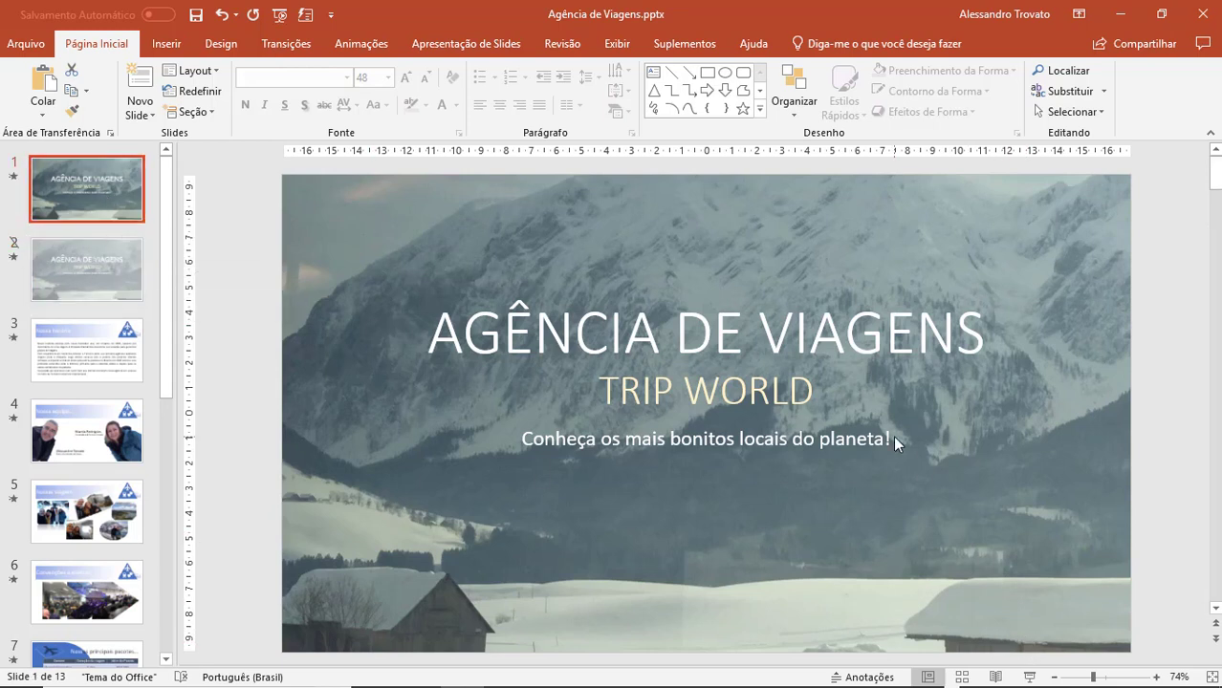
right_click(96, 272)
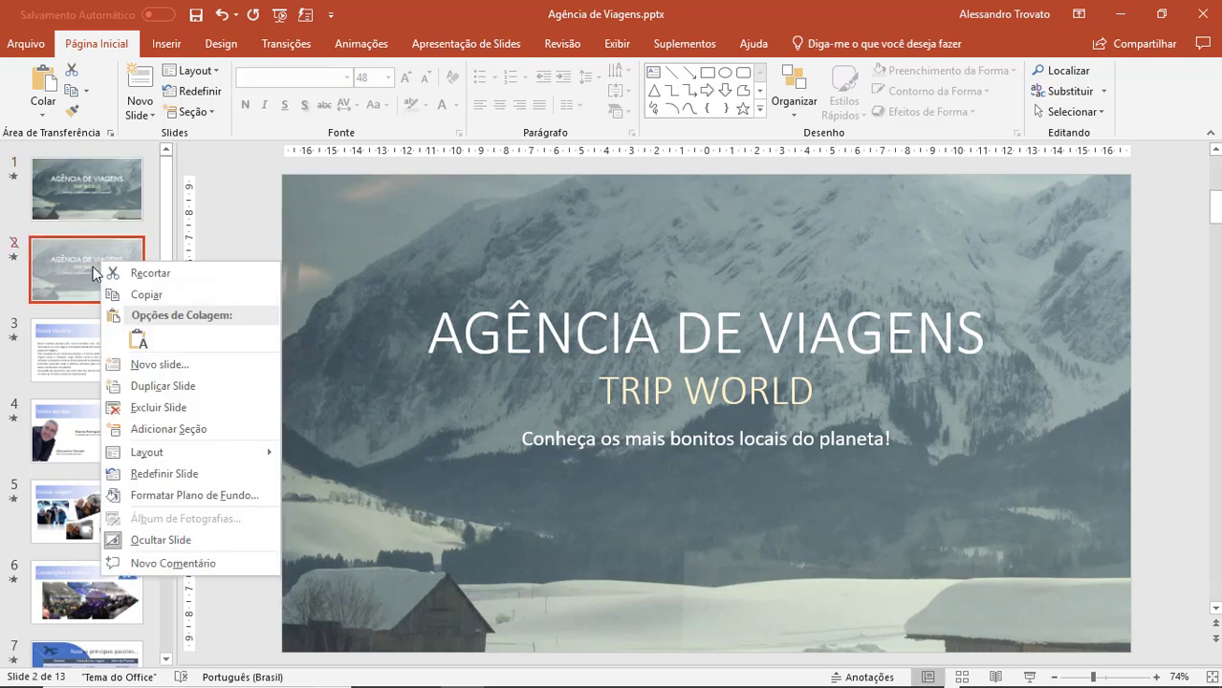
click(174, 541)
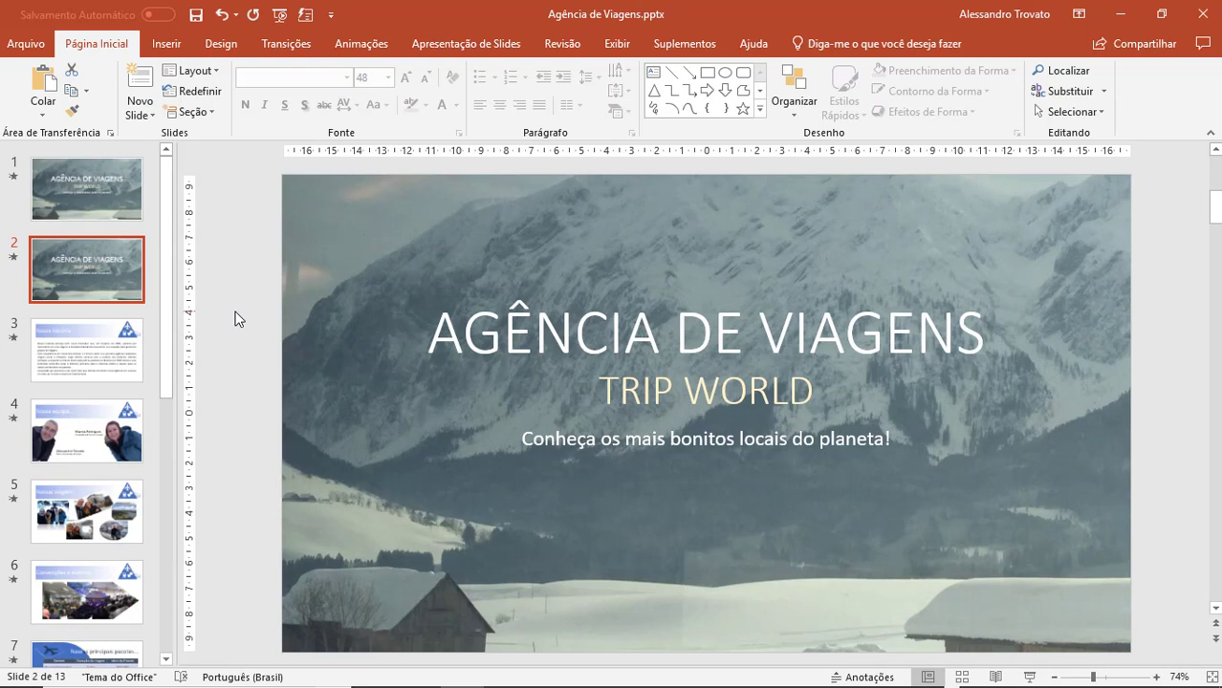
Move the title copy to slot 3, duplicate it with Ctrl+D, then delete both copies
mouse_move(109, 262)
mouse_down()
mouse_move(114, 338)
mouse_move(102, 357)
mouse_up()
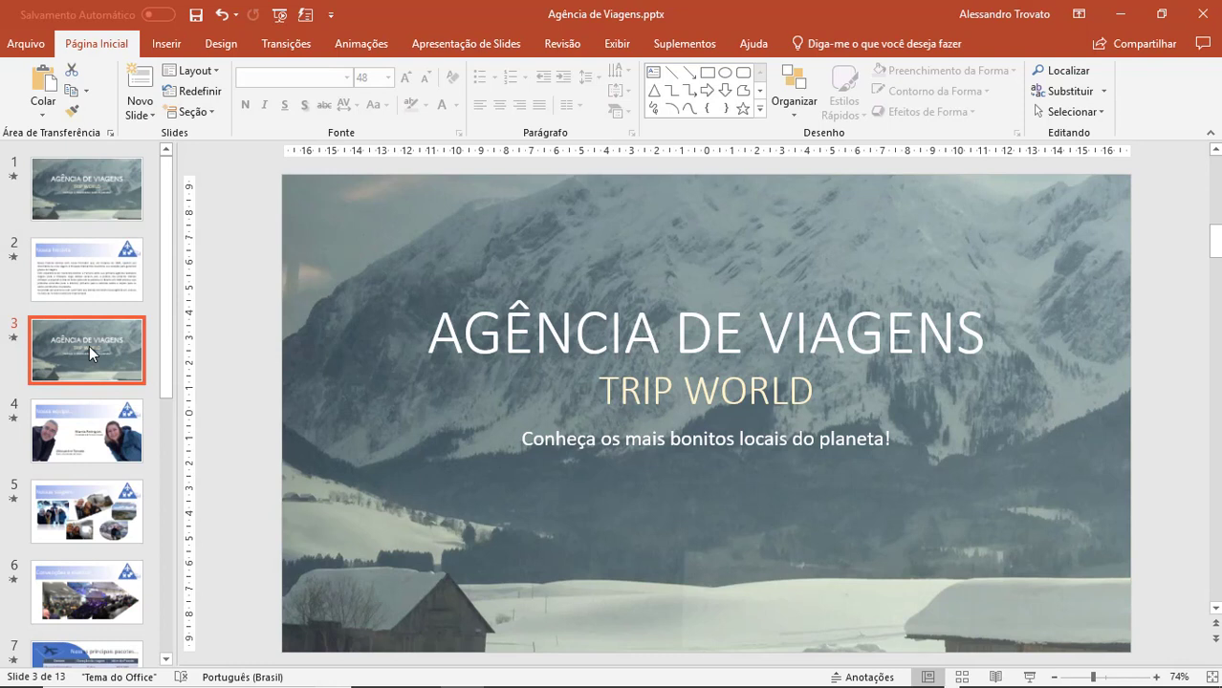
key(ctrl+d)
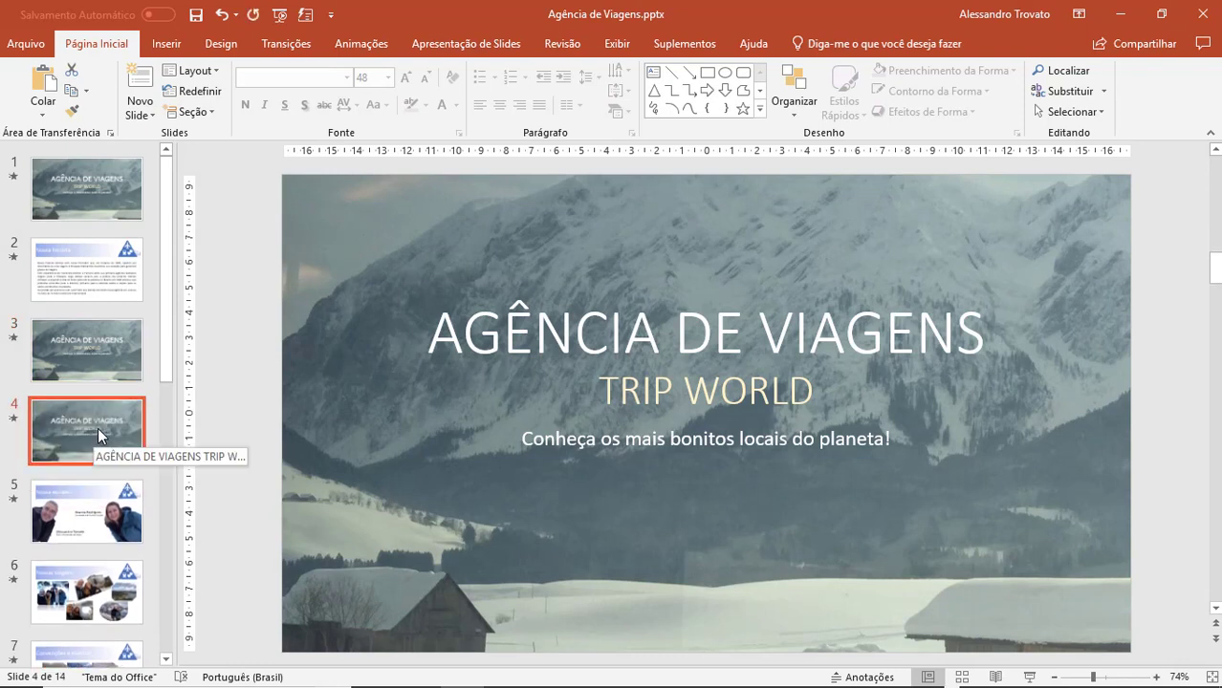
ctrl+click(112, 353)
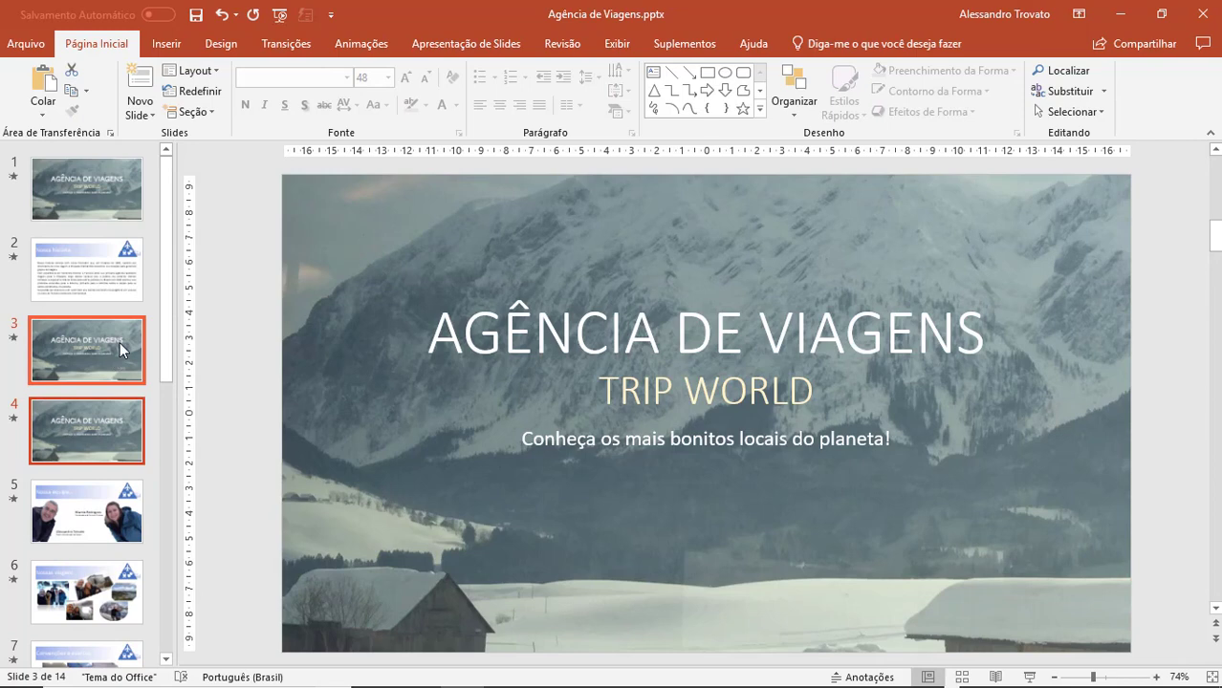
key(Delete)
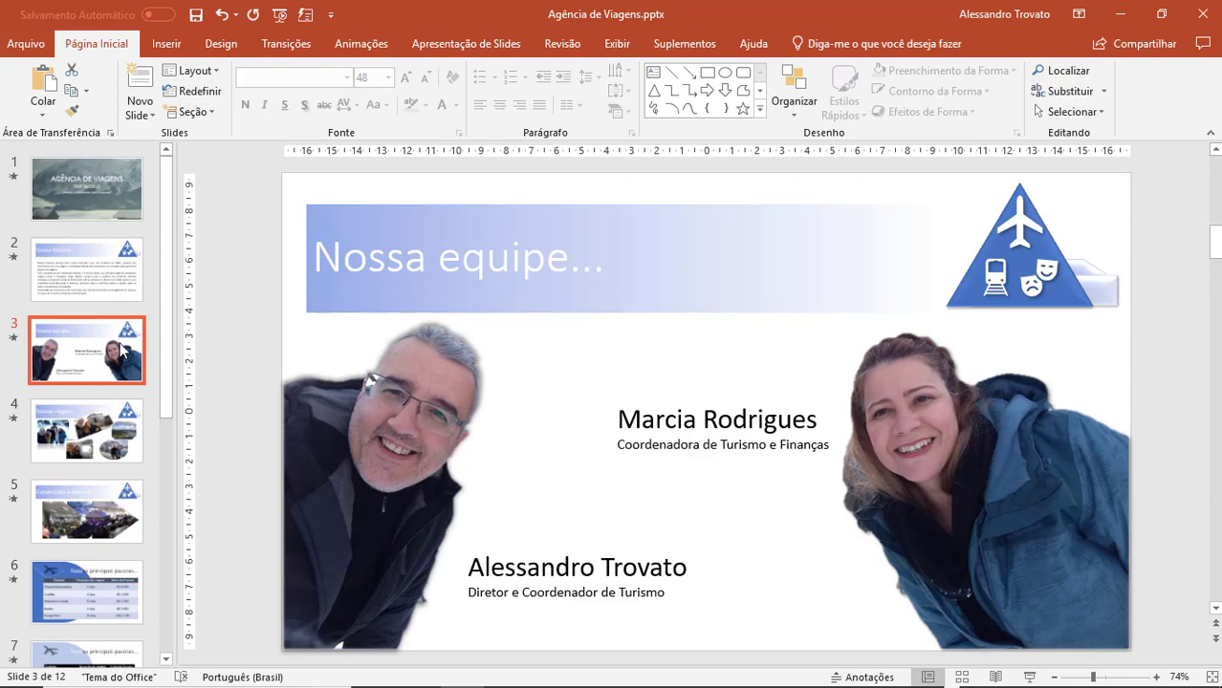
Show the AGÊNCIA DE VIAGENS – TRIP WORLD title slide 1 again
click(55, 205)
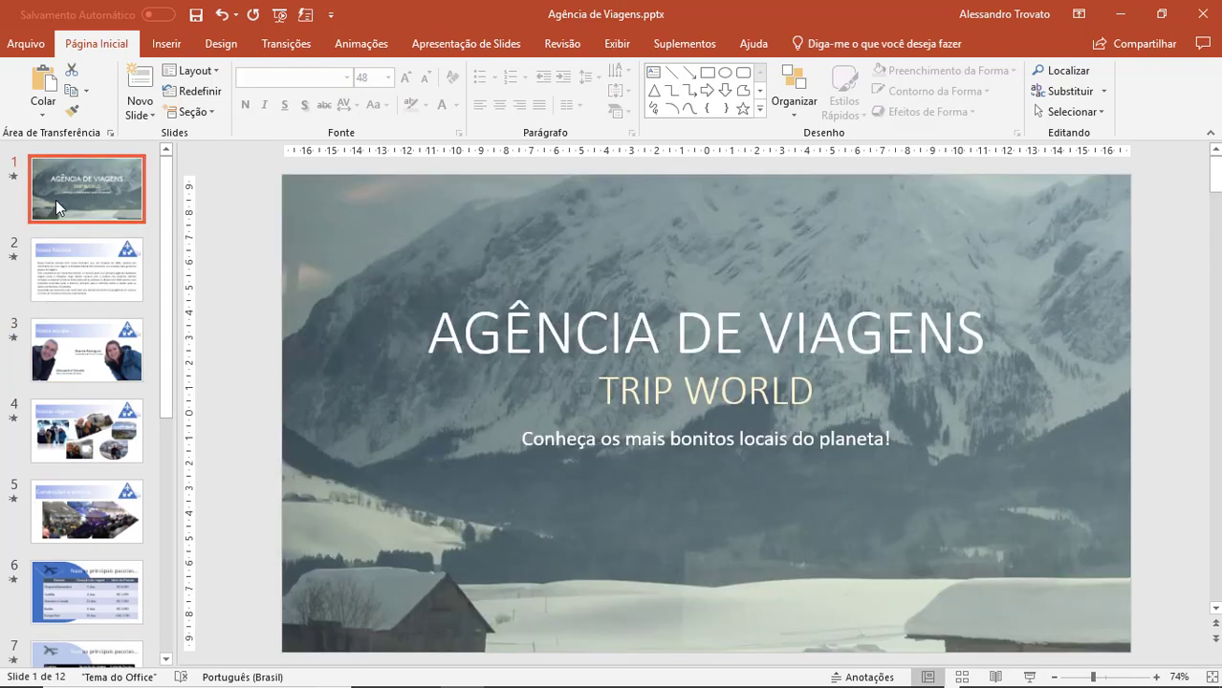